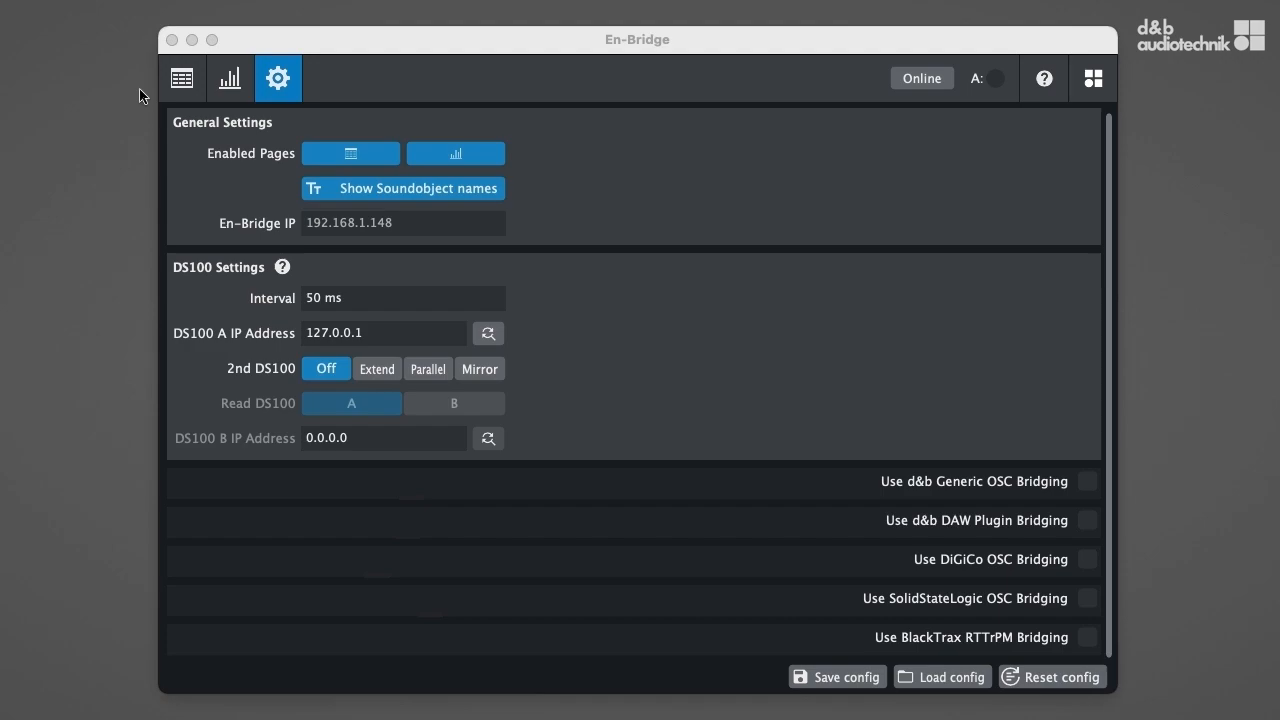
View the Soundobjects and Statistics pages and return to the Settings page.
{"action": "left_click", "coordinate": [178, 84]}
{"action": "left_click", "coordinate": [232, 82]}
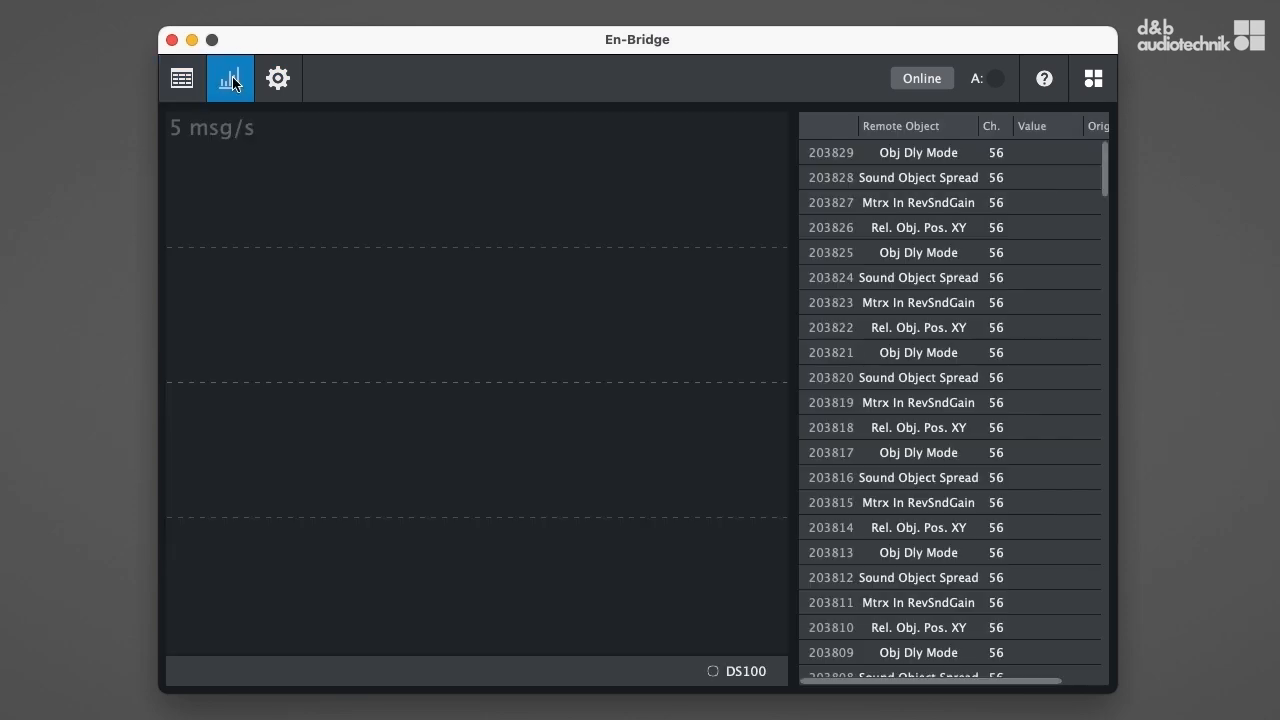
{"action": "left_click", "coordinate": [280, 85]}
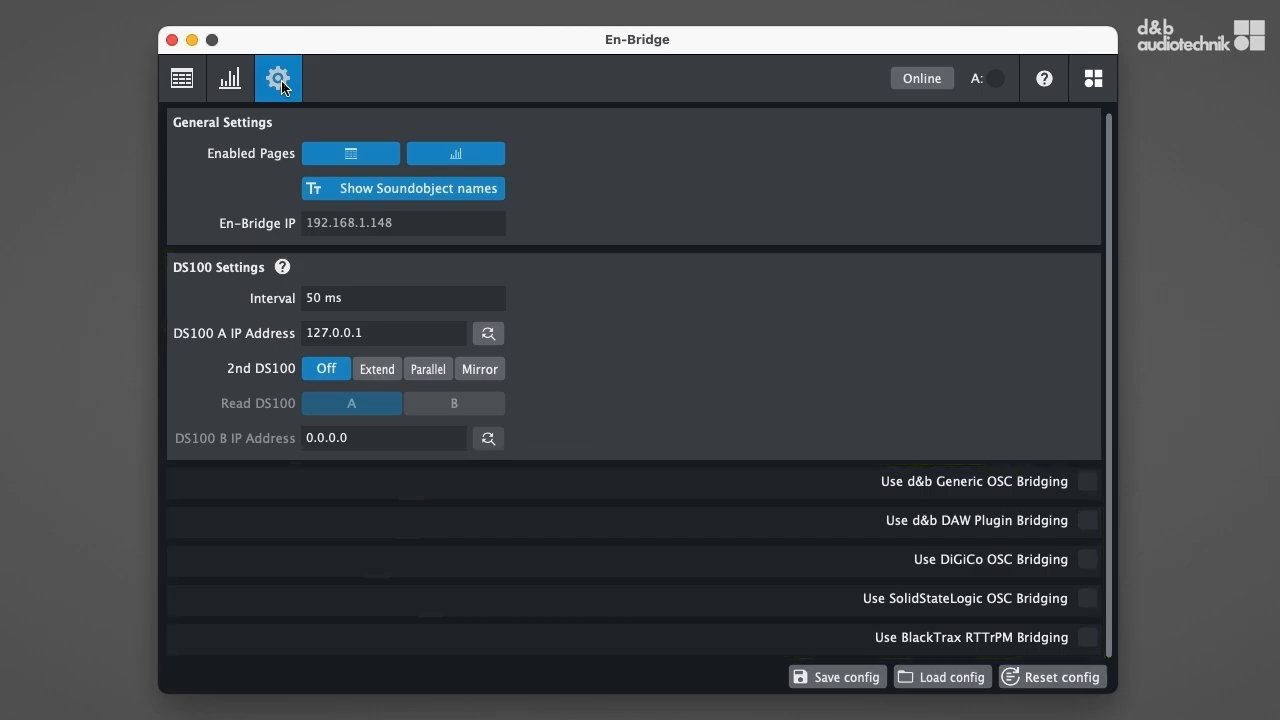
Disable the Soundobjects and Statistics pages in the general settings, and enable both again.
{"action": "left_click", "coordinate": [348, 158]}
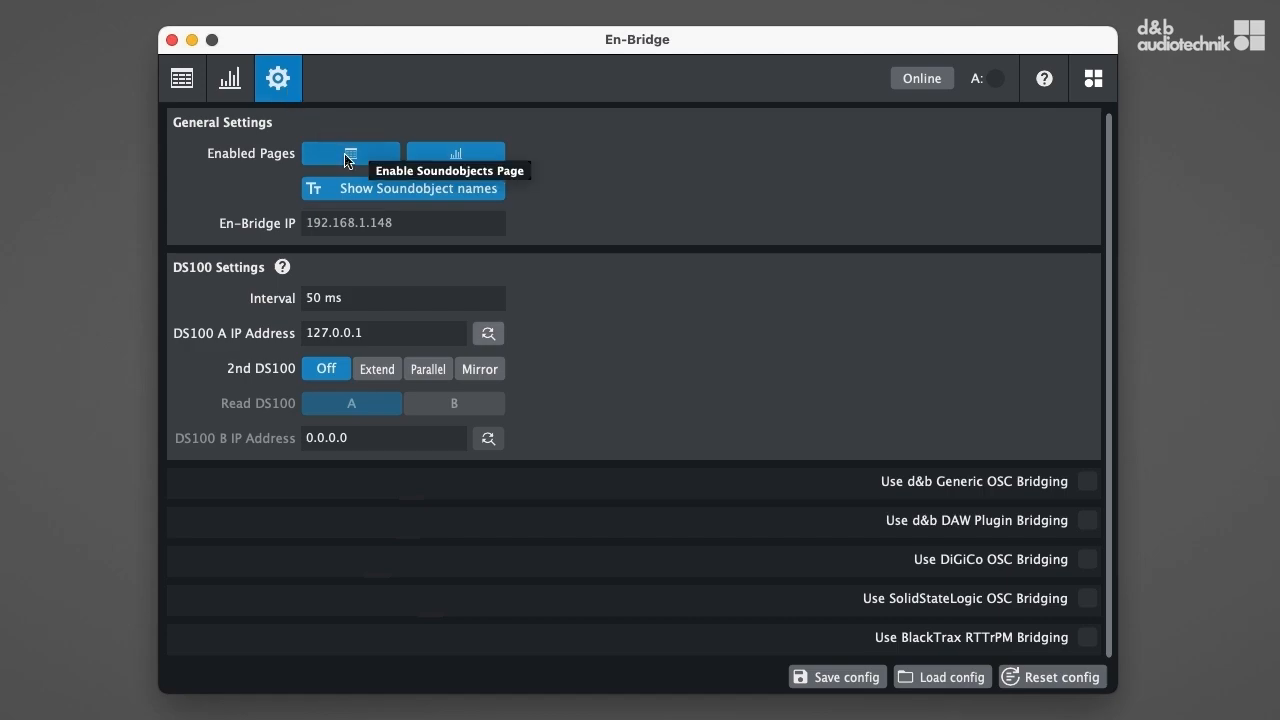
{"action": "left_click", "coordinate": [440, 158]}
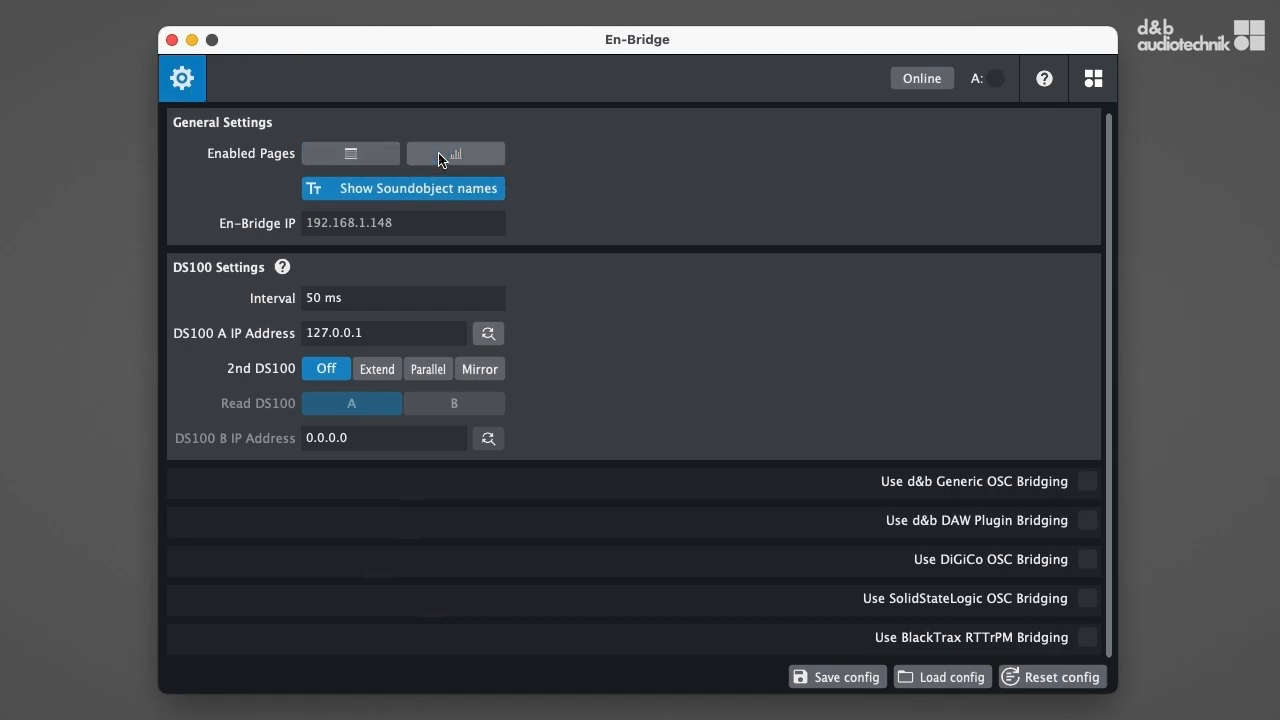
{"action": "left_click", "coordinate": [440, 158]}
{"action": "left_click", "coordinate": [393, 159]}
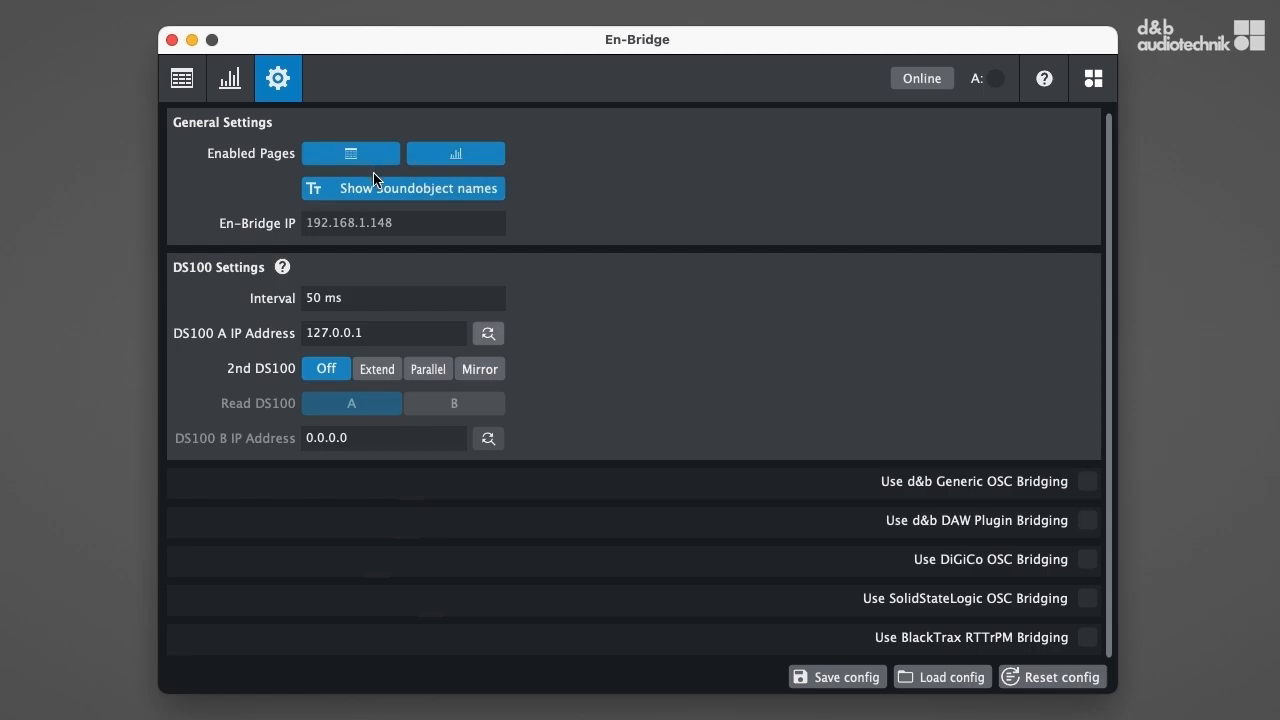
Assign the discovered DS100 1.42 device at 192.168.1.100 as DS100 A and go online.
{"action": "left_click", "coordinate": [373, 324]}
{"action": "left_click", "coordinate": [486, 336]}
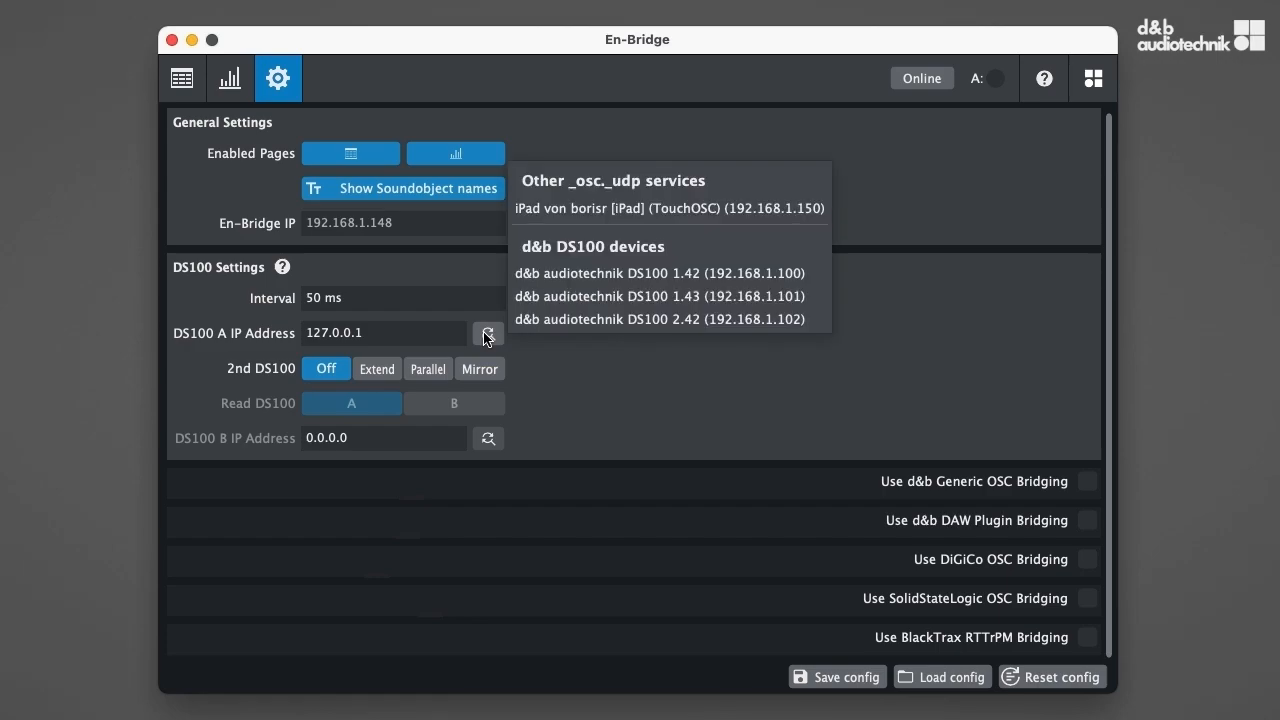
{"action": "left_click", "coordinate": [528, 274]}
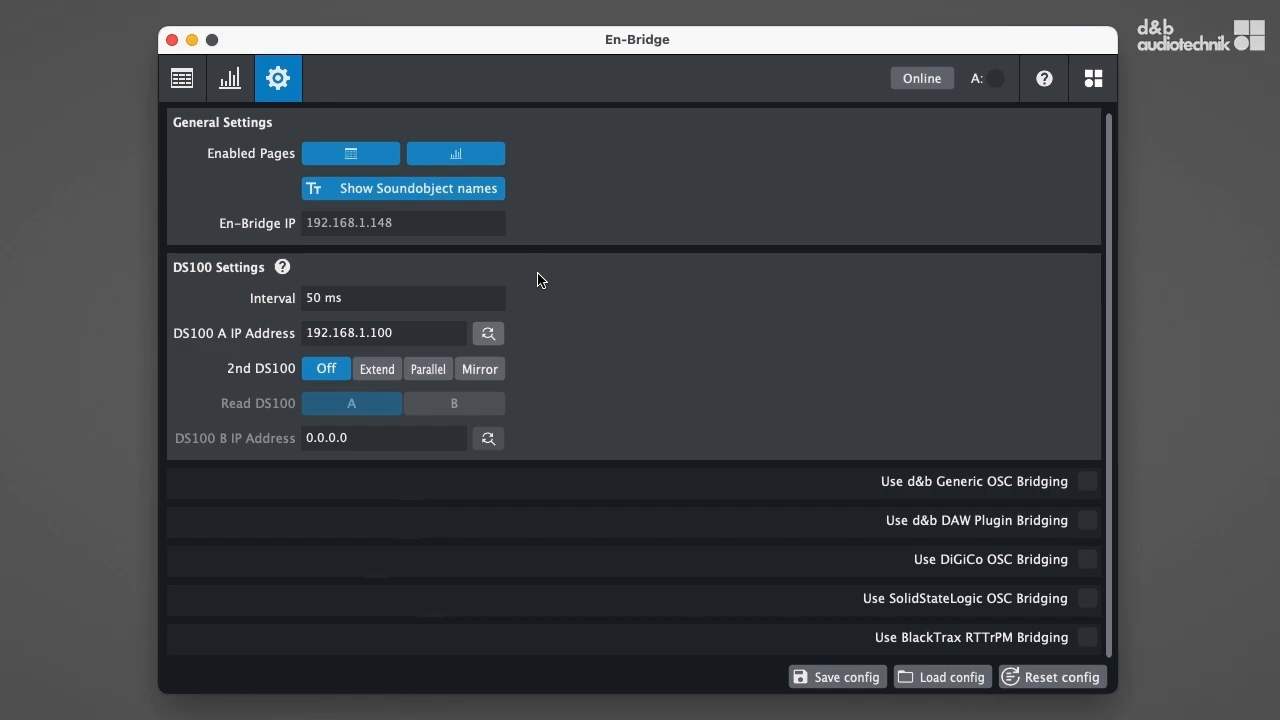
{"action": "left_click", "coordinate": [910, 82]}
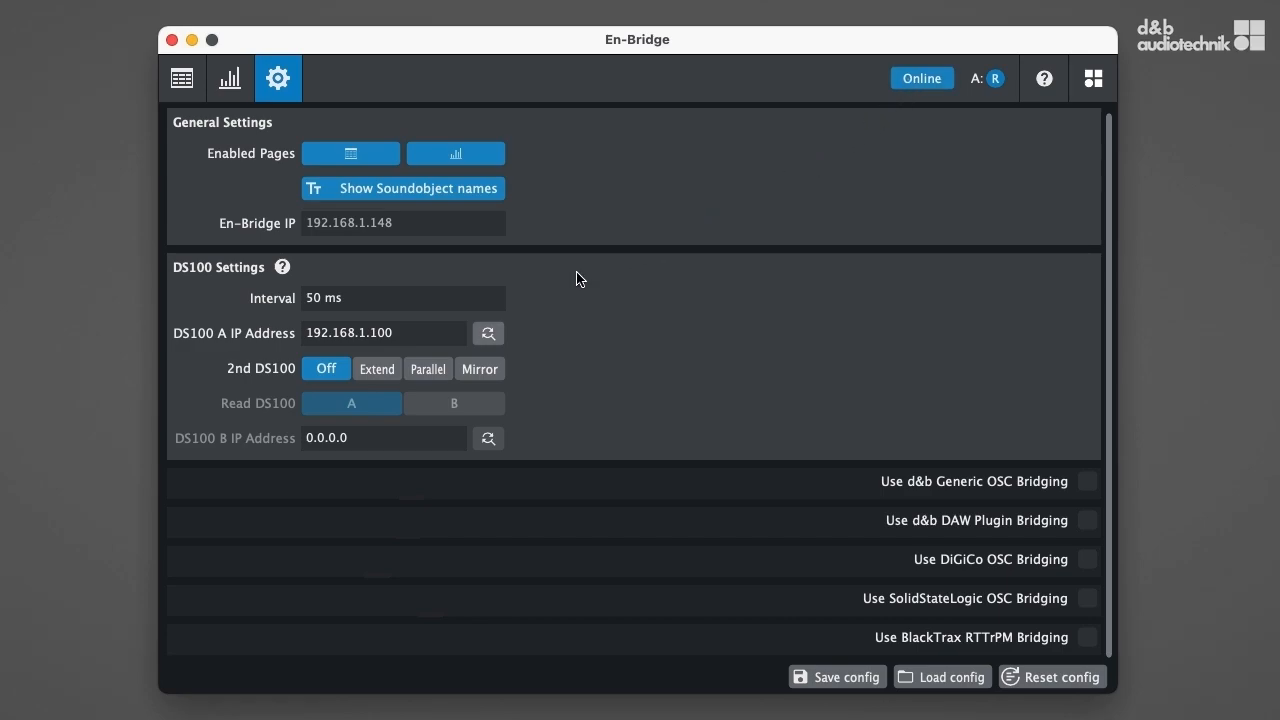
Enable the second DS100 in Extend mode and assign the discovered DS100 1.43 at 192.168.1.101 as DS100 B.
{"action": "left_click", "coordinate": [384, 371]}
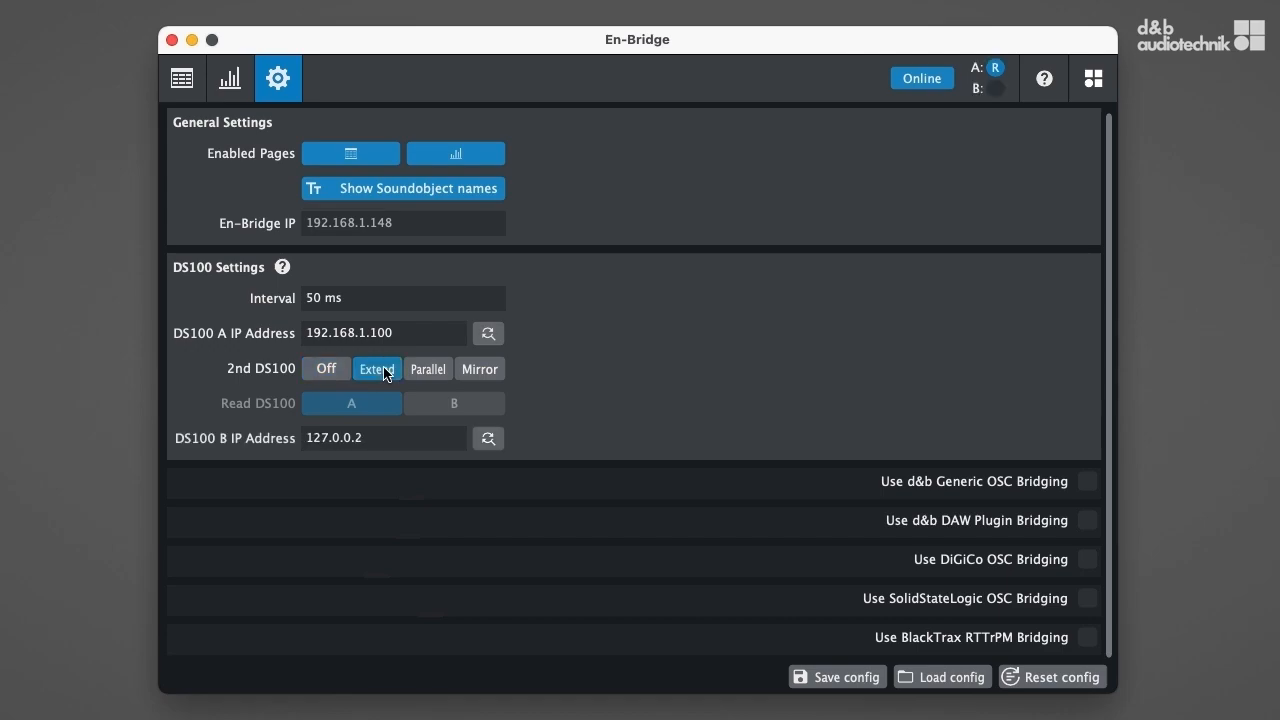
{"action": "left_click", "coordinate": [486, 442]}
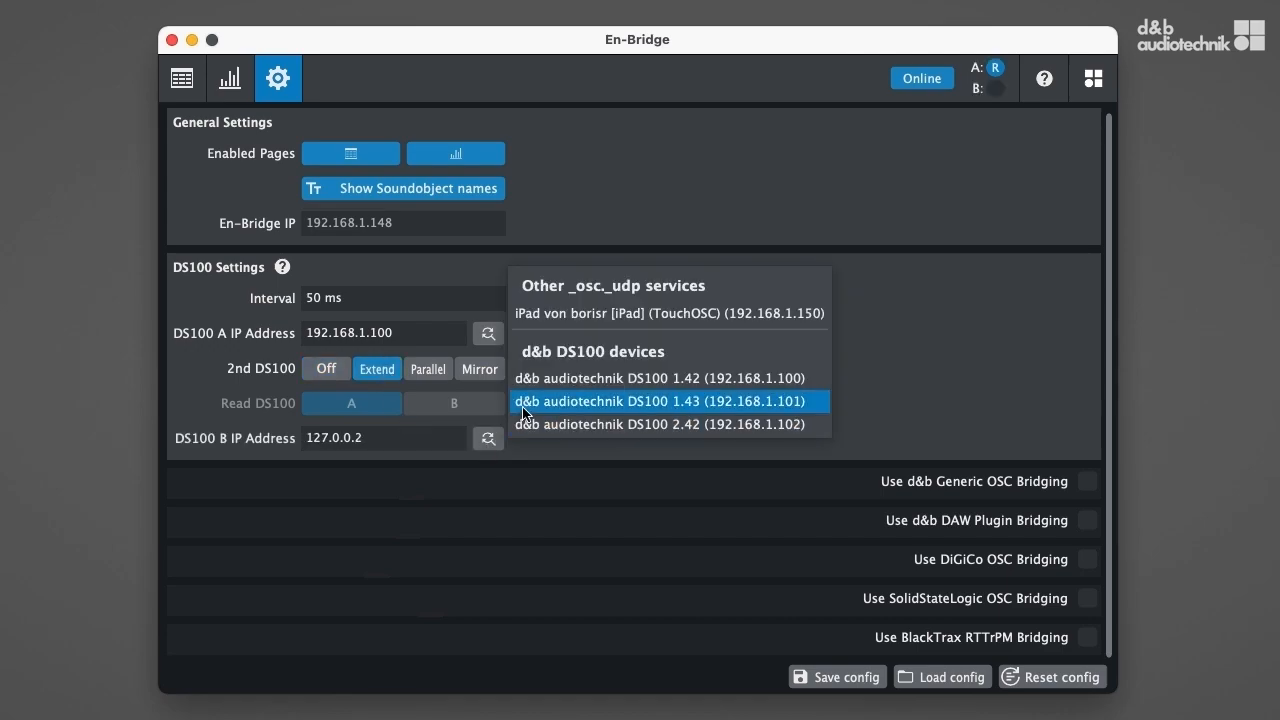
{"action": "left_click", "coordinate": [523, 405]}
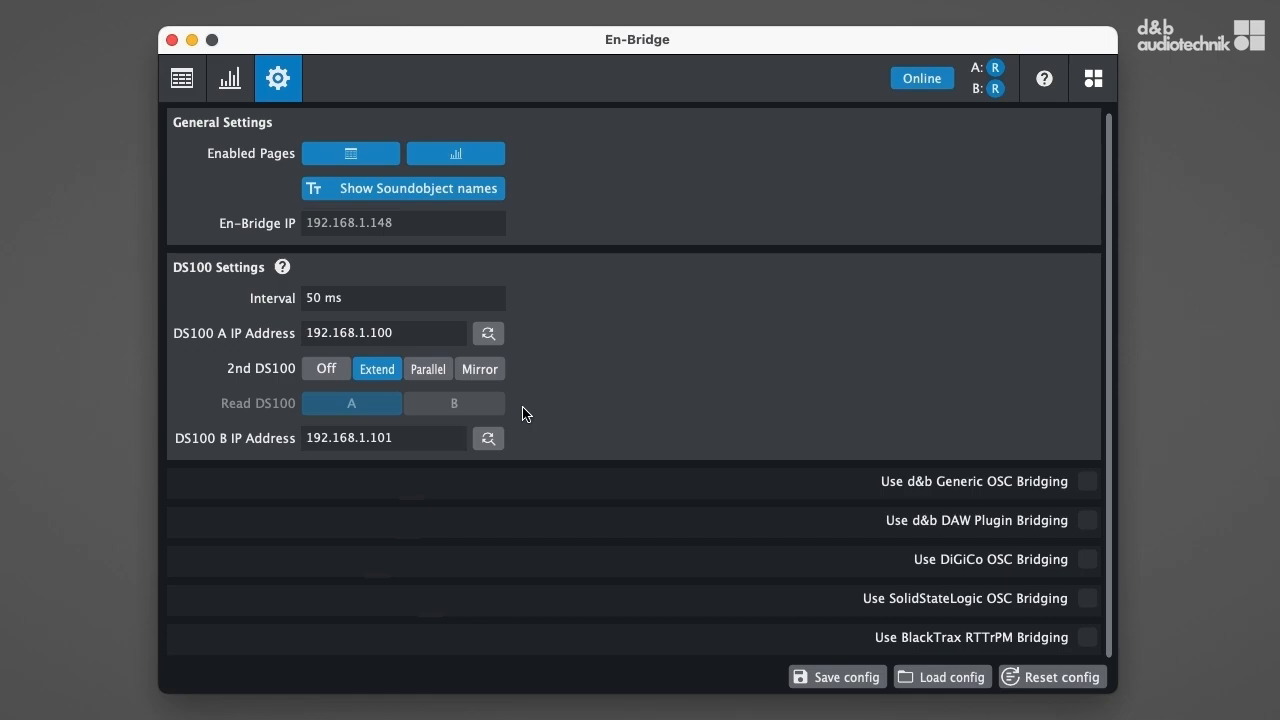
Try Parallel mode with the read device switched to B and back to A, and set the second DS100 to Mirror.
{"action": "left_click", "coordinate": [442, 371]}
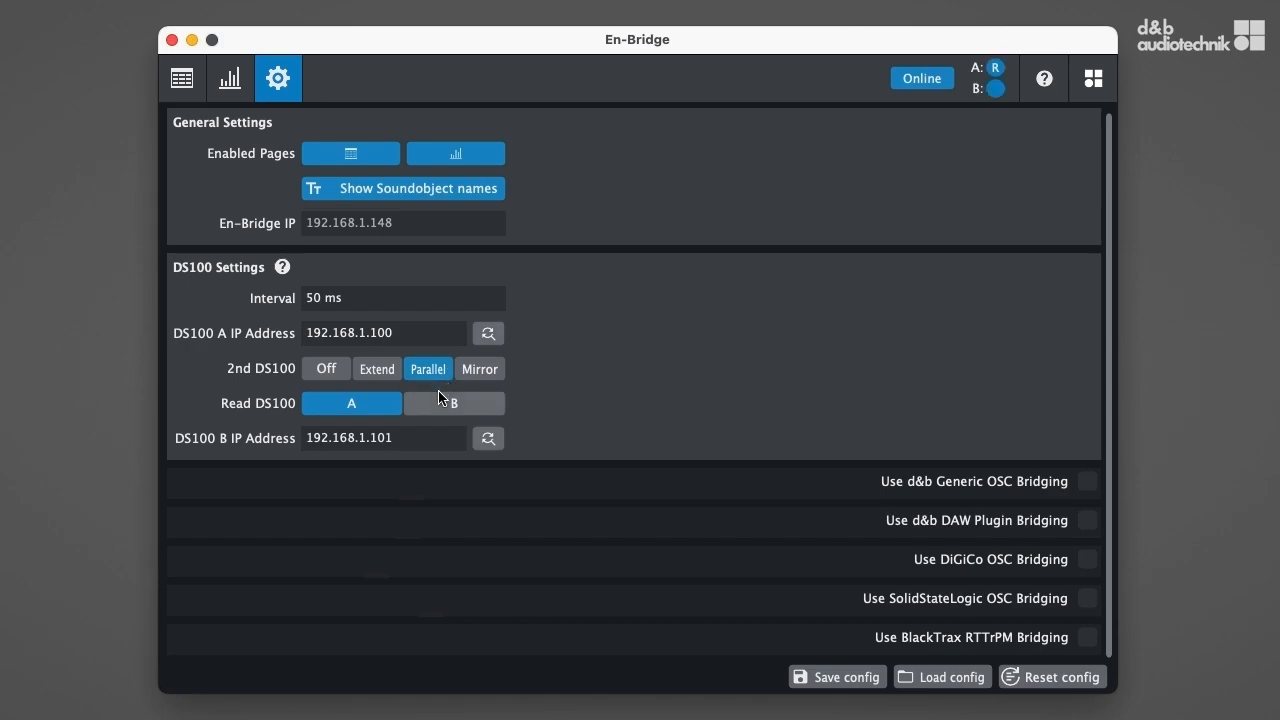
{"action": "left_click", "coordinate": [442, 401]}
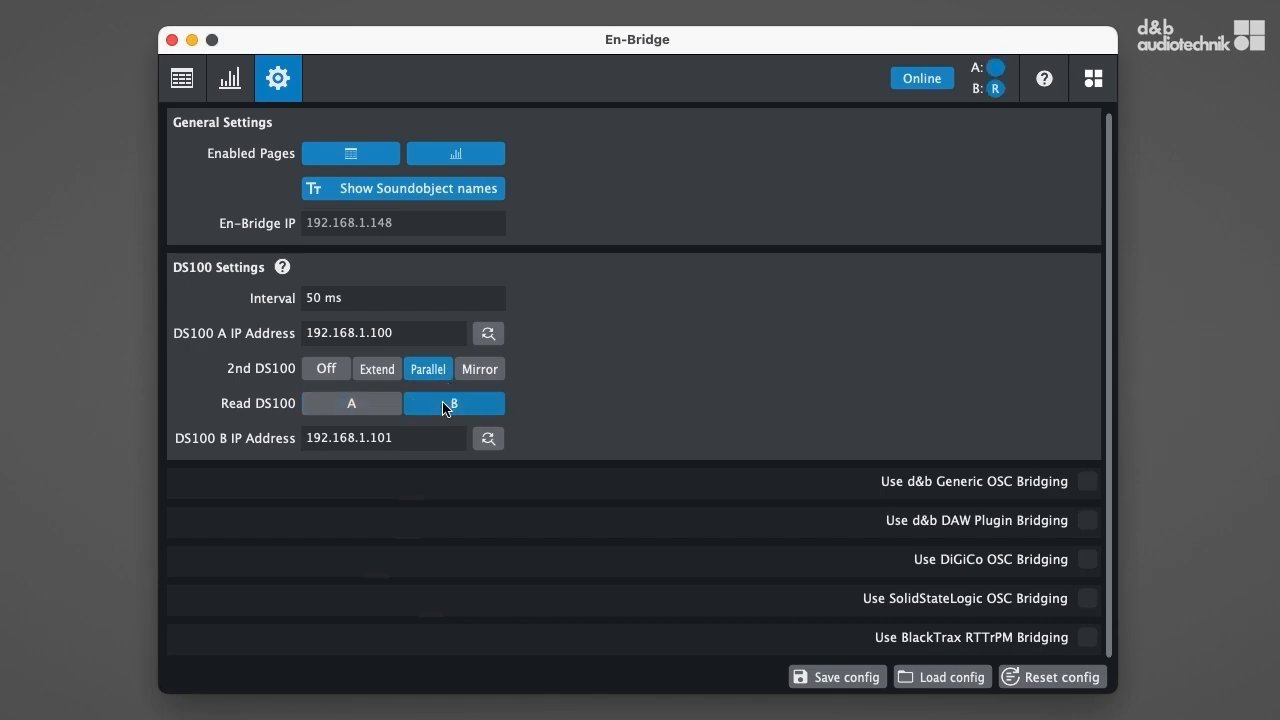
{"action": "left_click", "coordinate": [375, 410]}
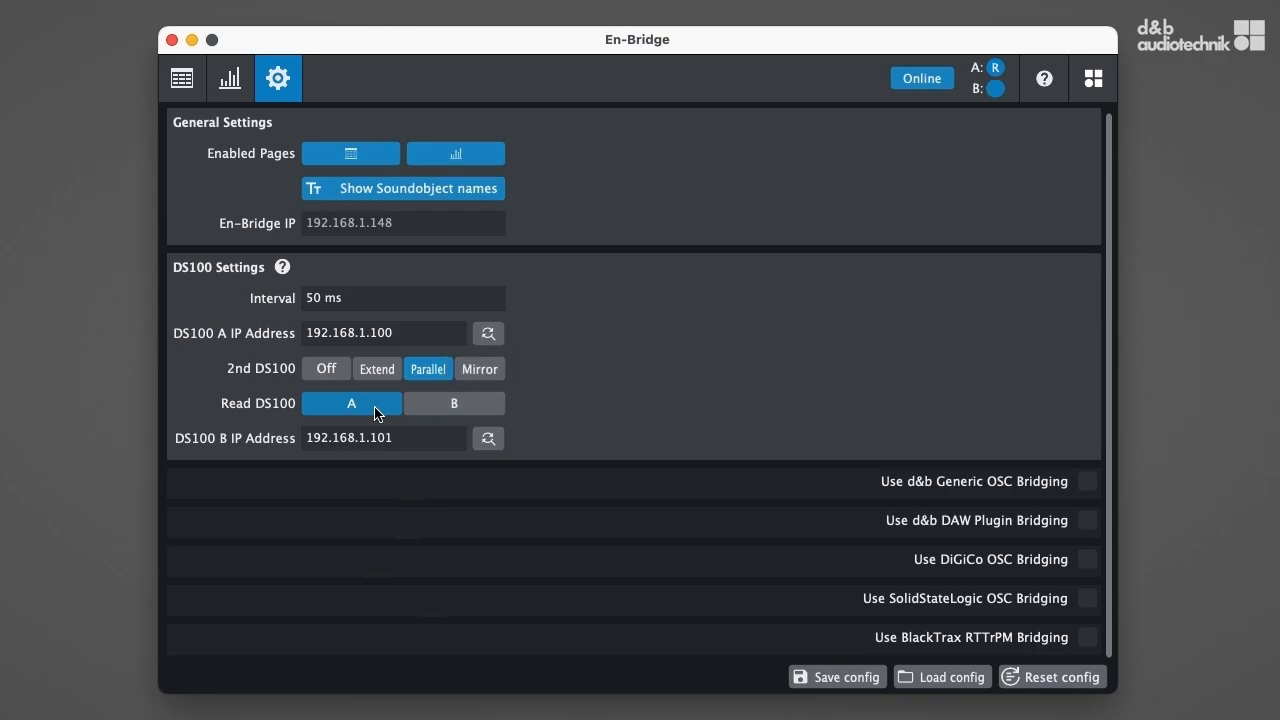
{"action": "left_click", "coordinate": [468, 375]}
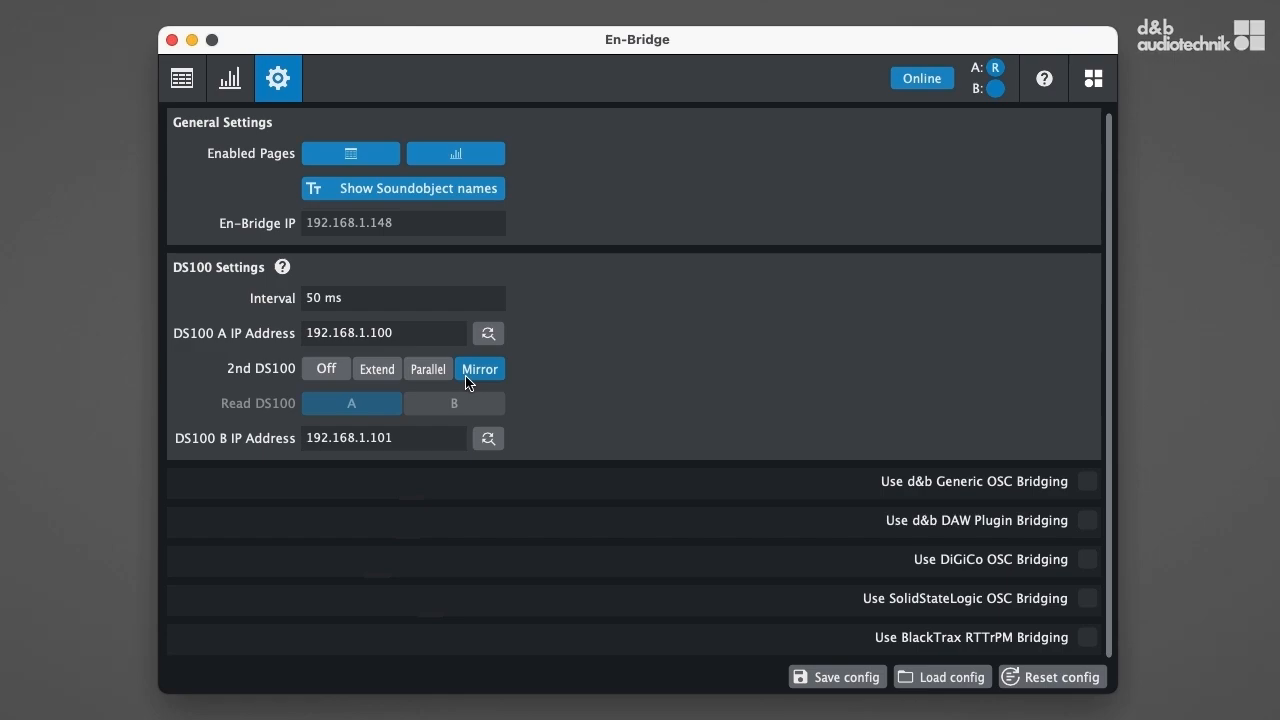
Enable d&b Generic OSC Bridging and set its device IP address to 192.168.1.150.
{"action": "left_click", "coordinate": [1087, 482]}
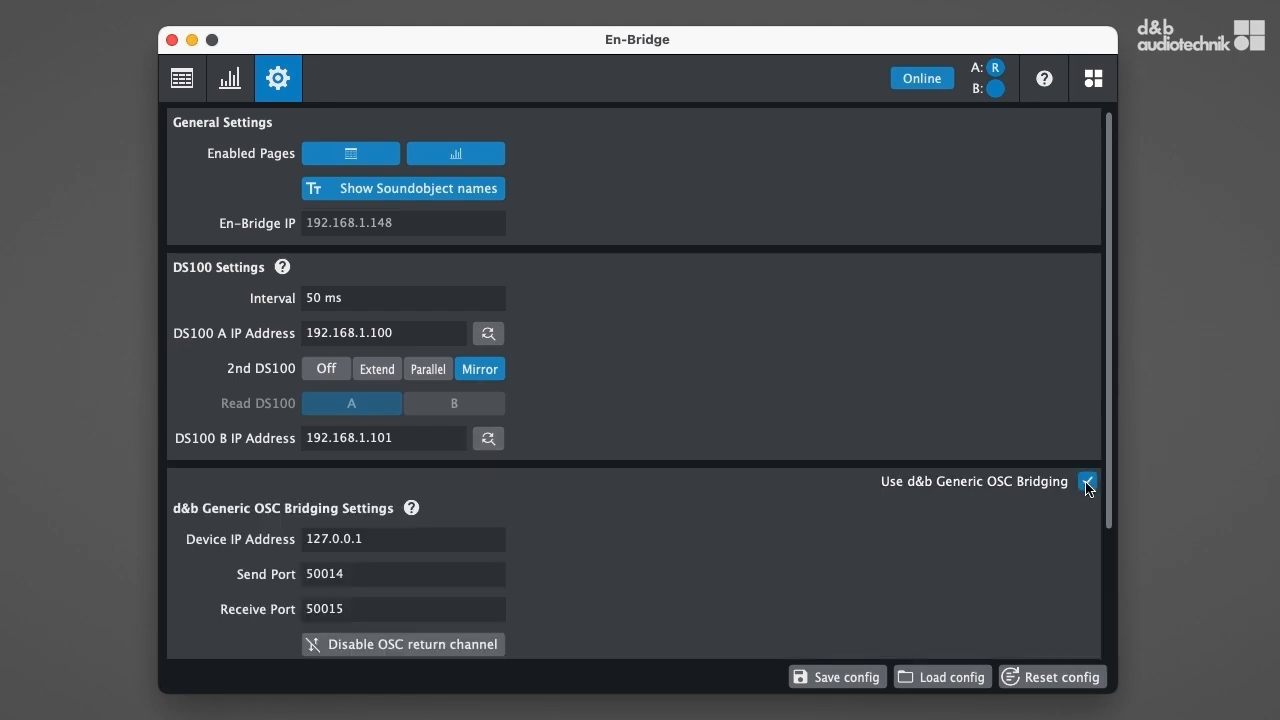
{"action": "left_click", "coordinate": [499, 538]}
{"action": "key", "text": "BackSpace"}
{"action": "key", "text": "BackSpace"}
{"action": "key", "text": "BackSpace"}
{"action": "key", "text": "BackSpace"}
{"action": "key", "text": "BackSpace"}
{"action": "key", "text": "BackSpace"}
{"action": "key", "text": "BackSpace"}
{"action": "key", "text": "BackSpace"}
{"action": "key", "text": "BackSpace"}
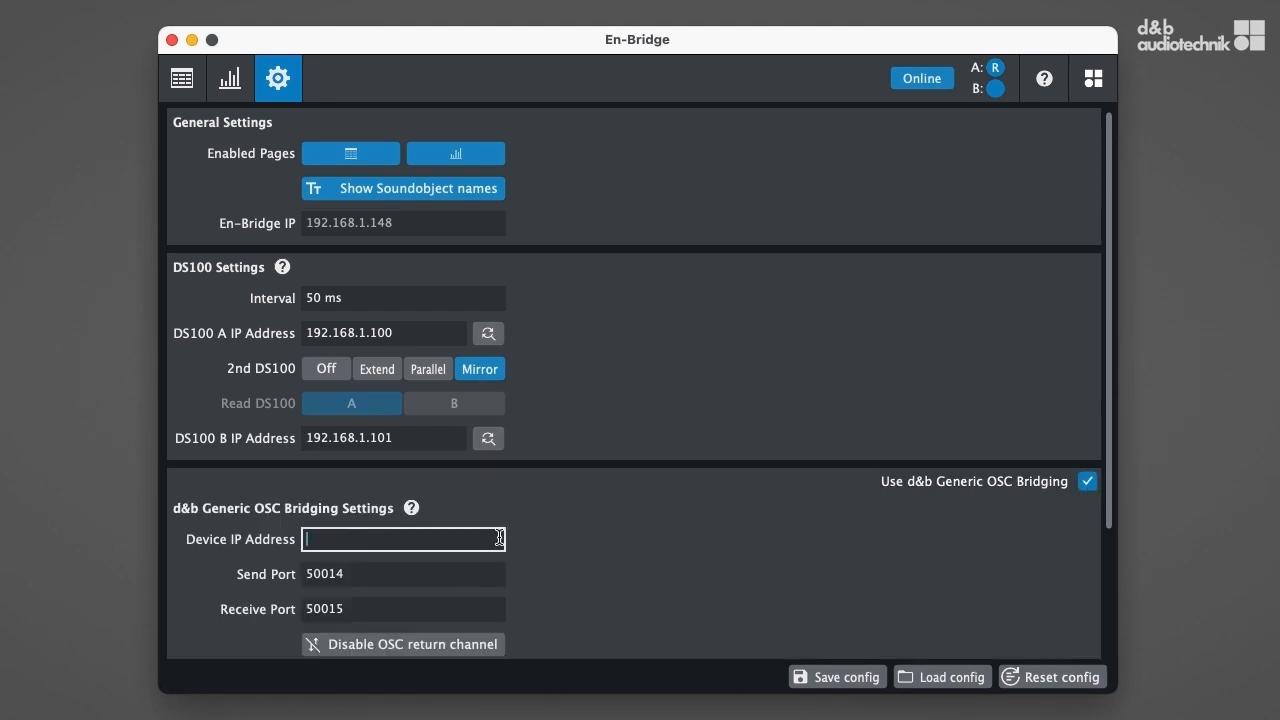
{"action": "type", "text": "192.168.1.150"}
Enable d&b DAW Plugin Bridging and set the DAW IP address to 192.168.1.50.
{"action": "left_click_drag", "start_coordinate": [1107, 440], "coordinate": [1108, 587]}
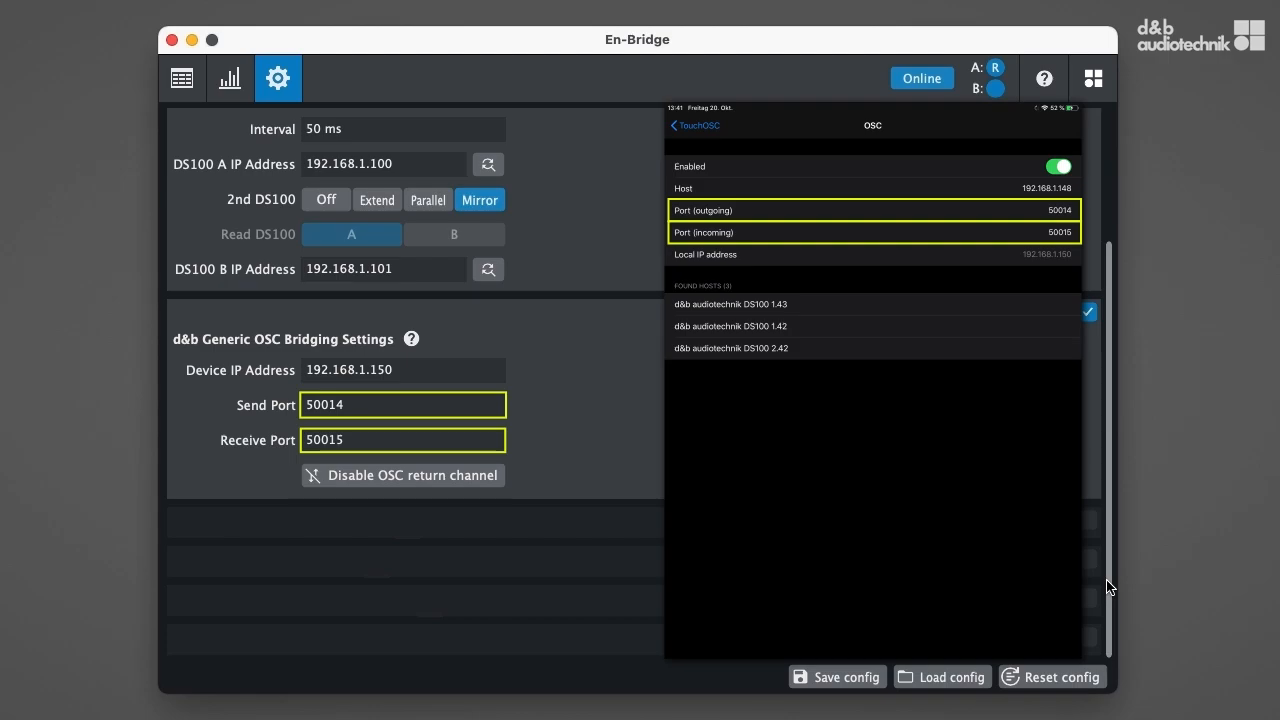
{"action": "left_click", "coordinate": [1088, 521]}
{"action": "left_click", "coordinate": [426, 580]}
{"action": "key", "text": "BackSpace"}
{"action": "key", "text": "BackSpace"}
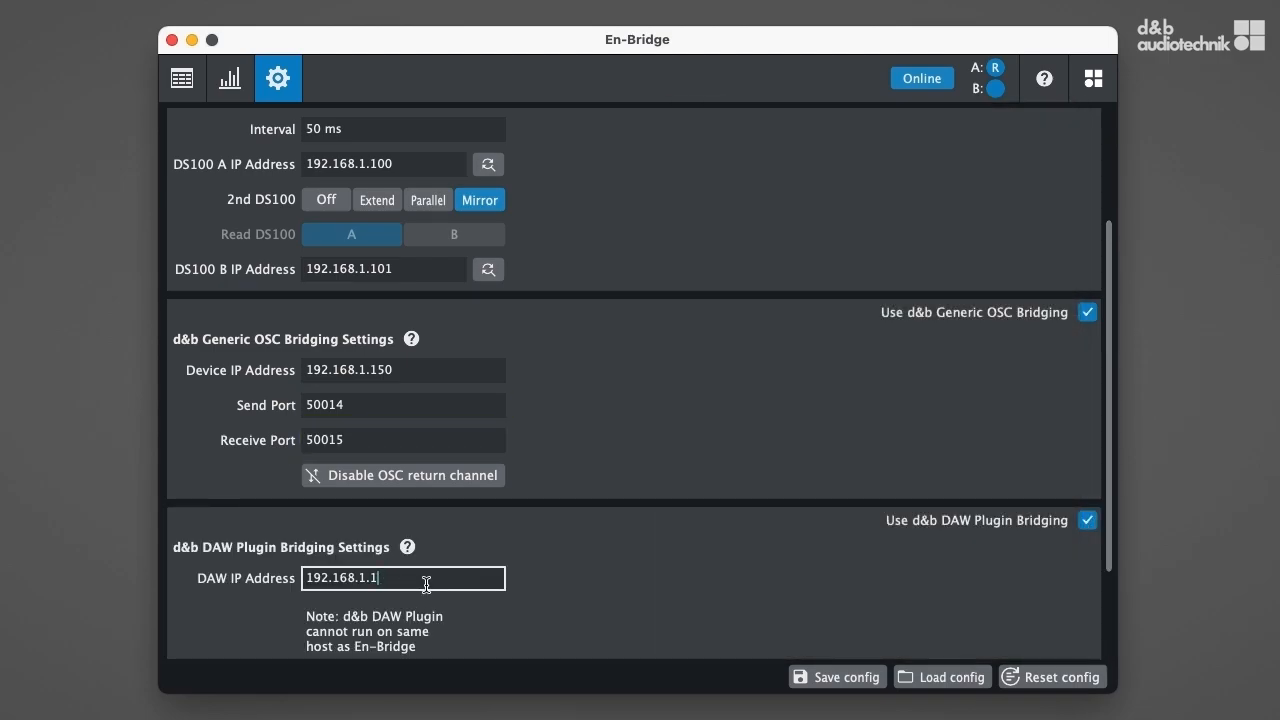
{"action": "key", "text": "BackSpace"}
{"action": "type", "text": "50"}
Enable DiGiCo OSC Bridging and set the DiGiCo IP address to 192.168.1.64.
{"action": "scroll", "coordinate": [1110, 530], "scroll_direction": "down", "scroll_amount": 3}
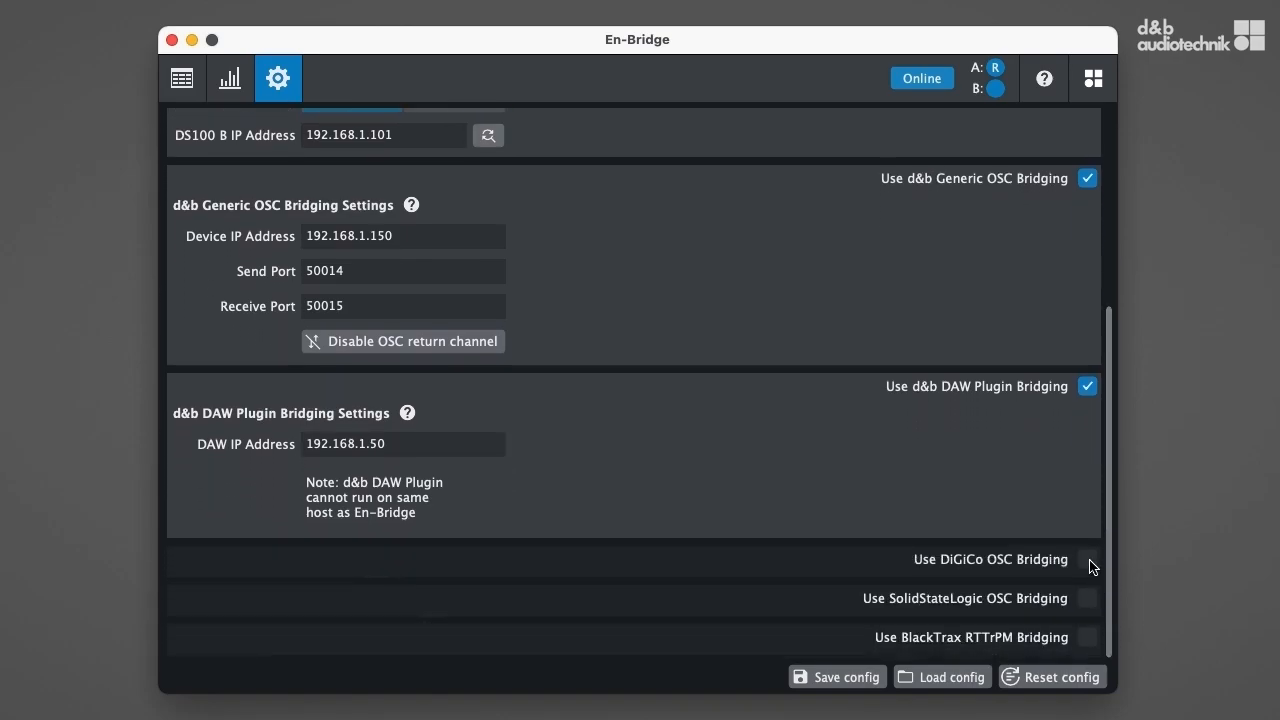
{"action": "left_click", "coordinate": [1087, 560]}
{"action": "scroll", "coordinate": [1103, 600], "scroll_direction": "down", "scroll_amount": 3}
{"action": "left_click", "coordinate": [438, 474]}
{"action": "key", "text": "BackSpace"}
{"action": "key", "text": "BackSpace"}
{"action": "key", "text": "BackSpace"}
{"action": "key", "text": "BackSpace"}
{"action": "key", "text": "BackSpace"}
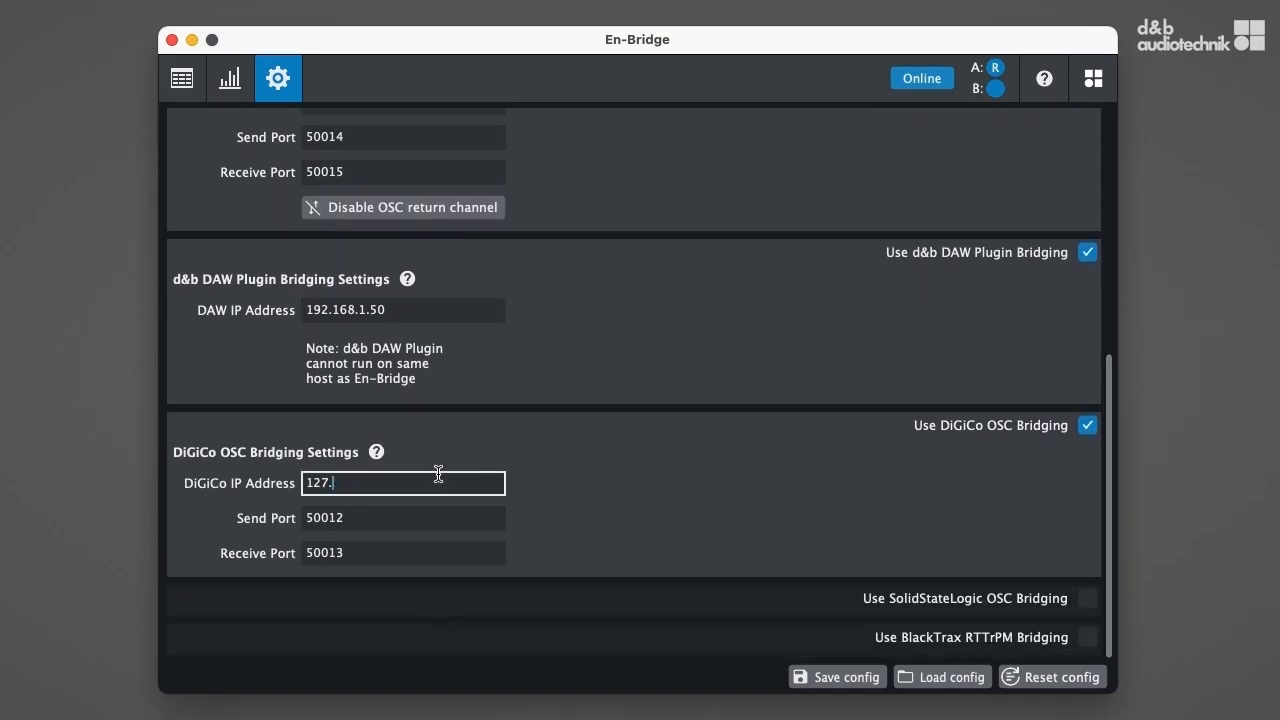
{"action": "key", "text": "BackSpace"}
{"action": "key", "text": "BackSpace"}
{"action": "key", "text": "BackSpace"}
{"action": "key", "text": "BackSpace"}
{"action": "type", "text": "192.168.1.64"}
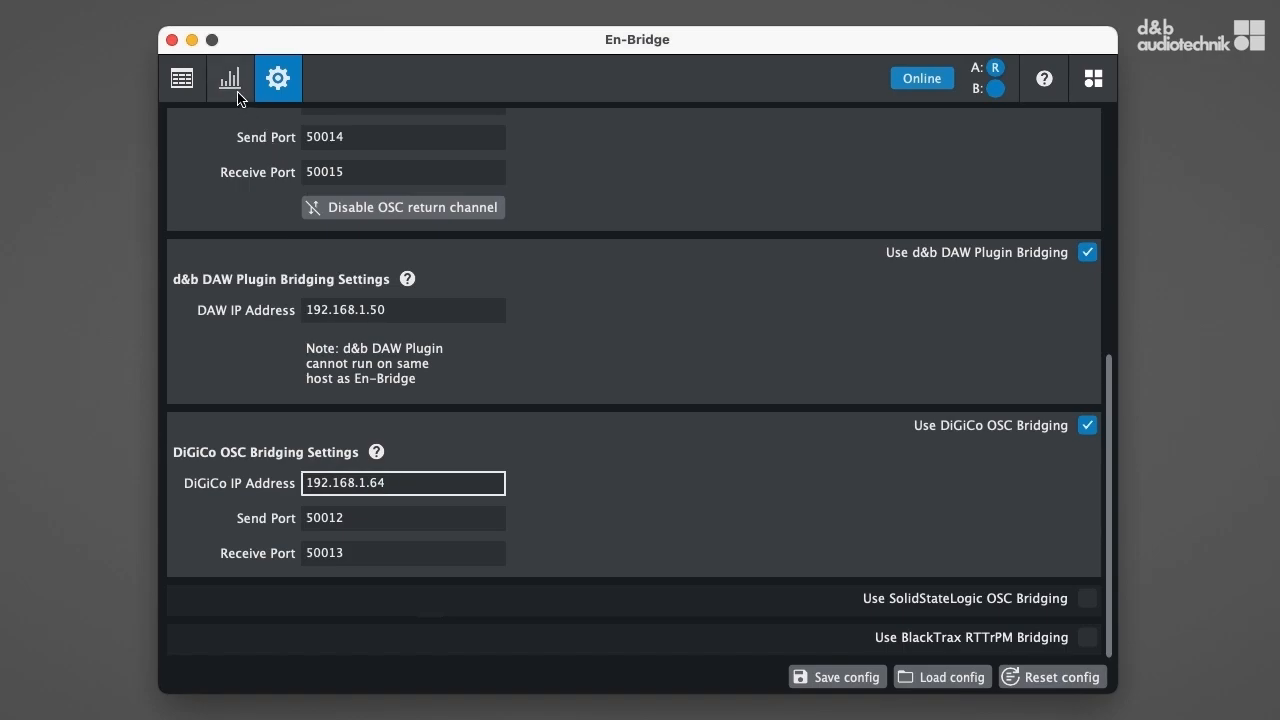
Examine the message traffic on the Statistics page, showing and hiding the DS100 trace.
{"action": "left_click", "coordinate": [241, 99]}
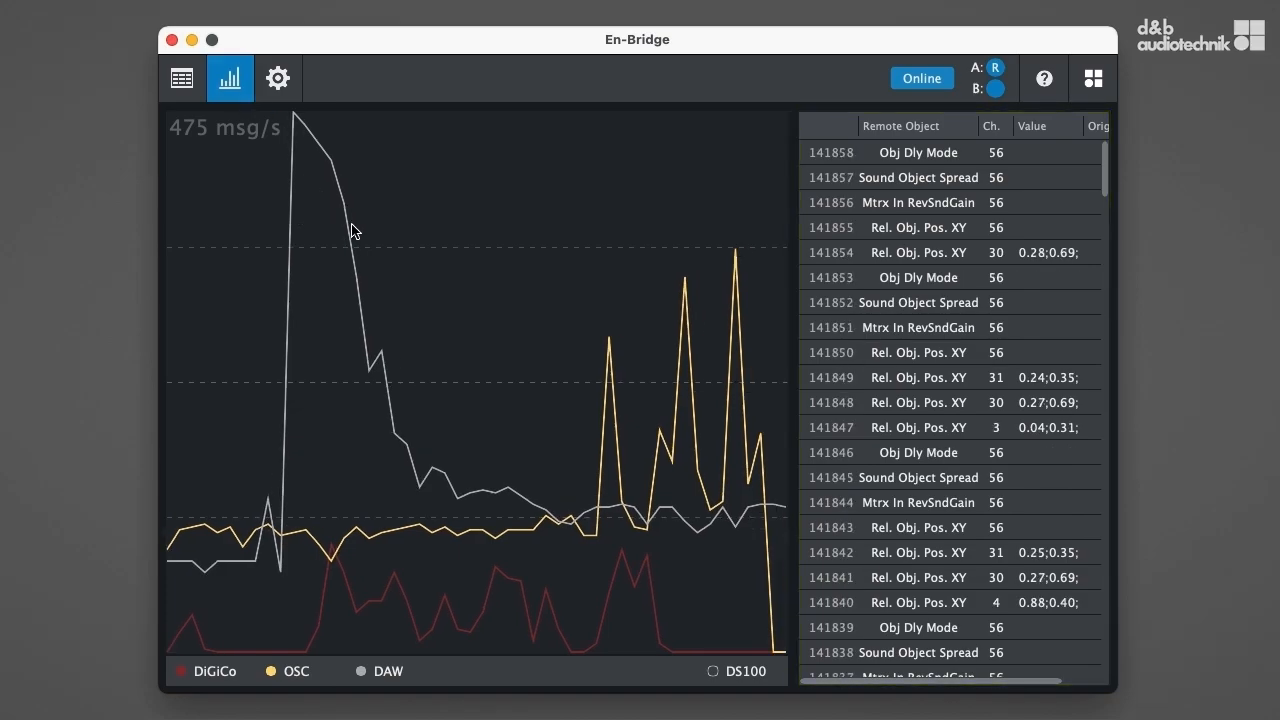
{"action": "left_click", "coordinate": [712, 675]}
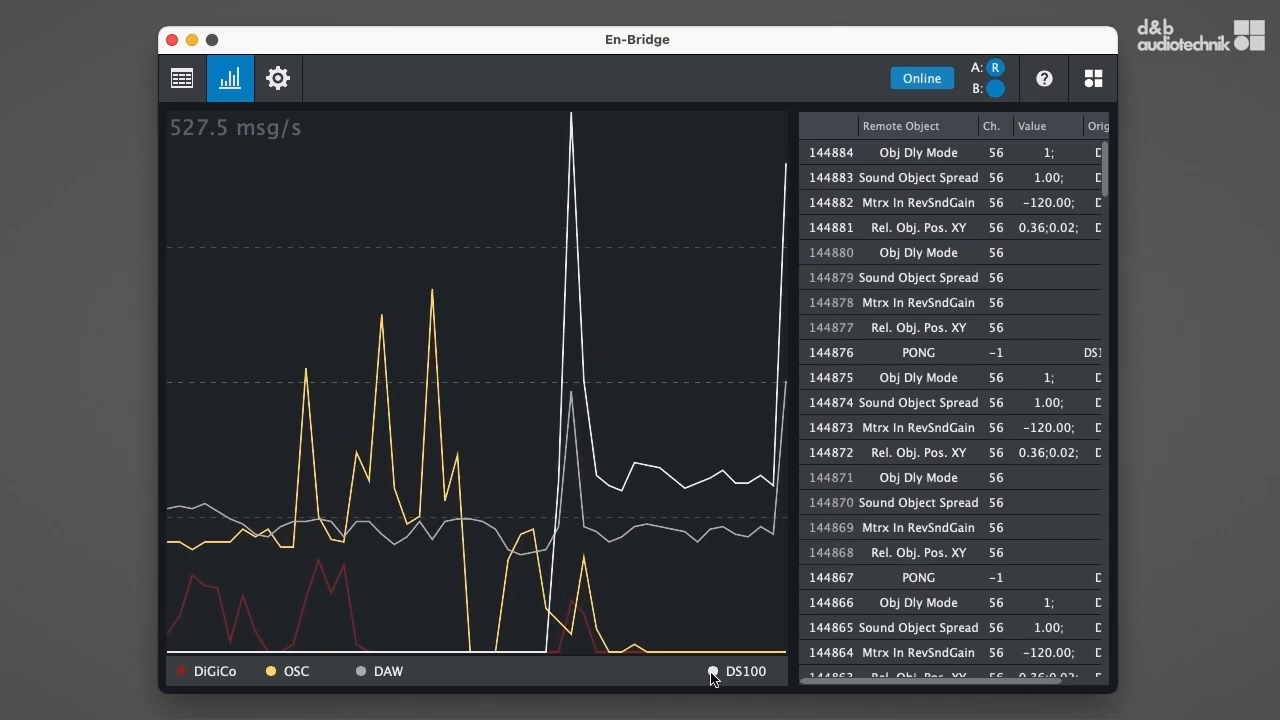
{"action": "left_click", "coordinate": [712, 674]}
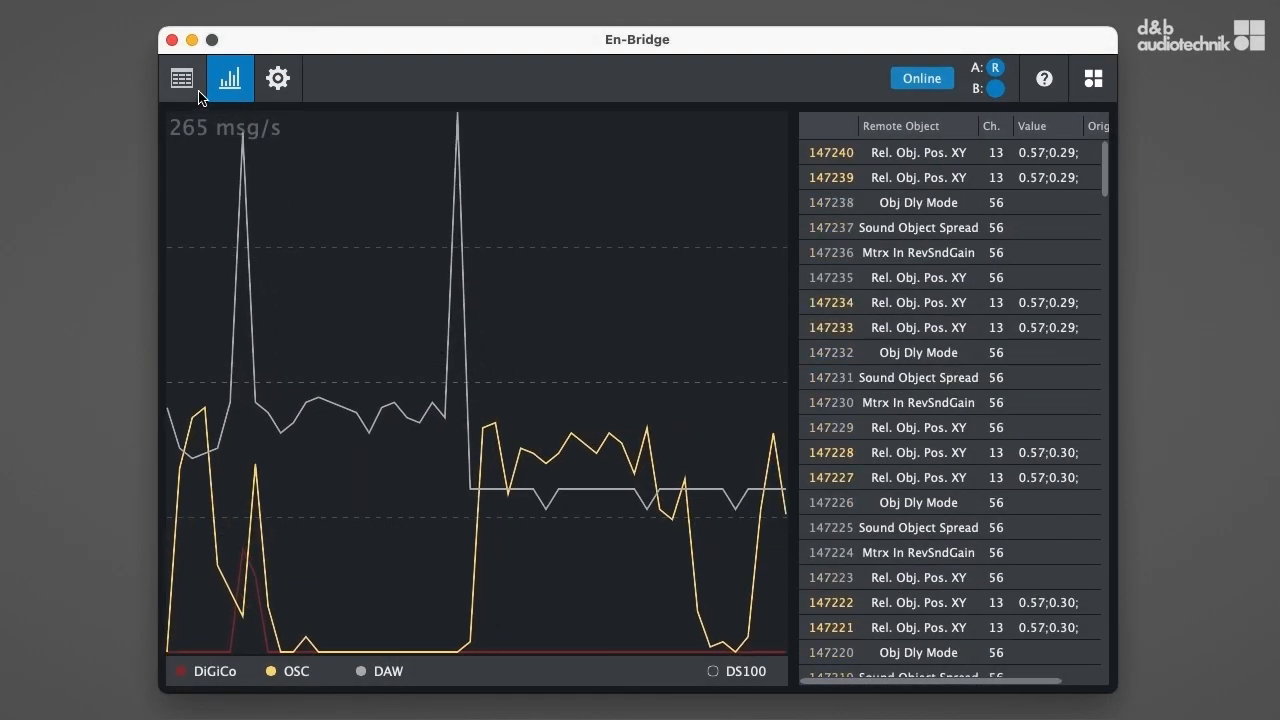
Add 15 sound objects at once on the Soundobjects page.
{"action": "left_click", "coordinate": [198, 92]}
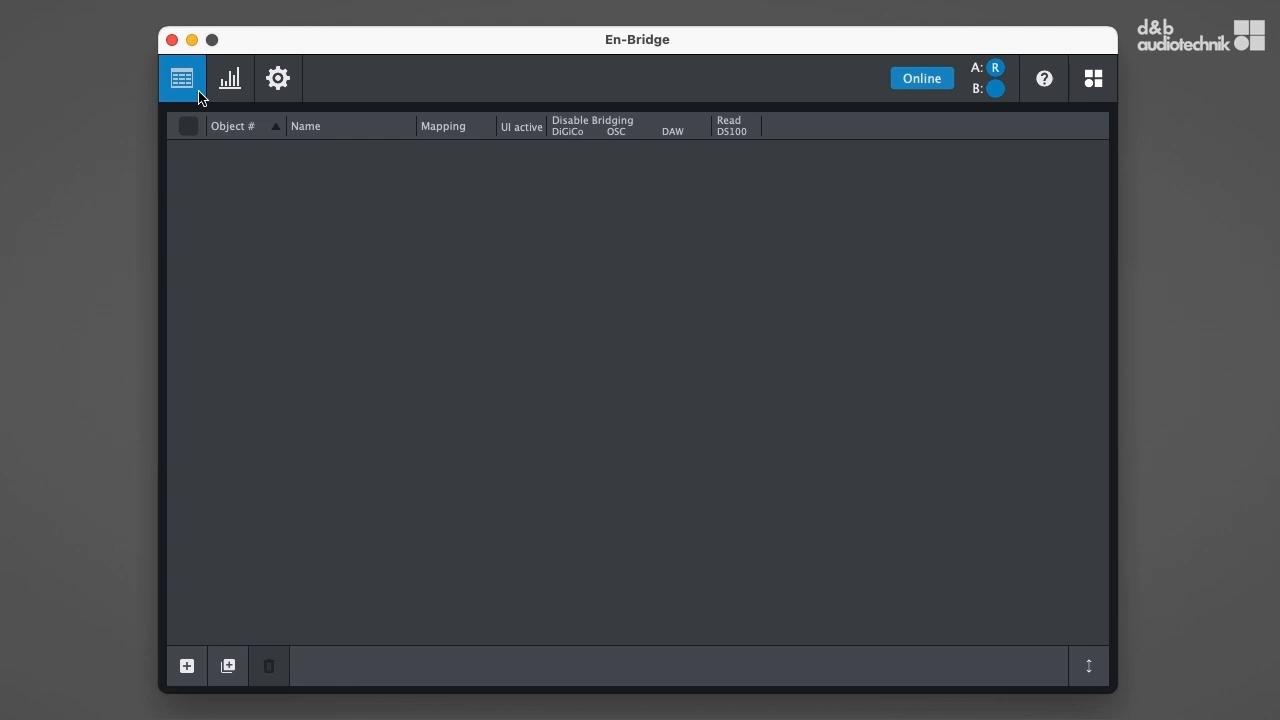
{"action": "left_click", "coordinate": [229, 665]}
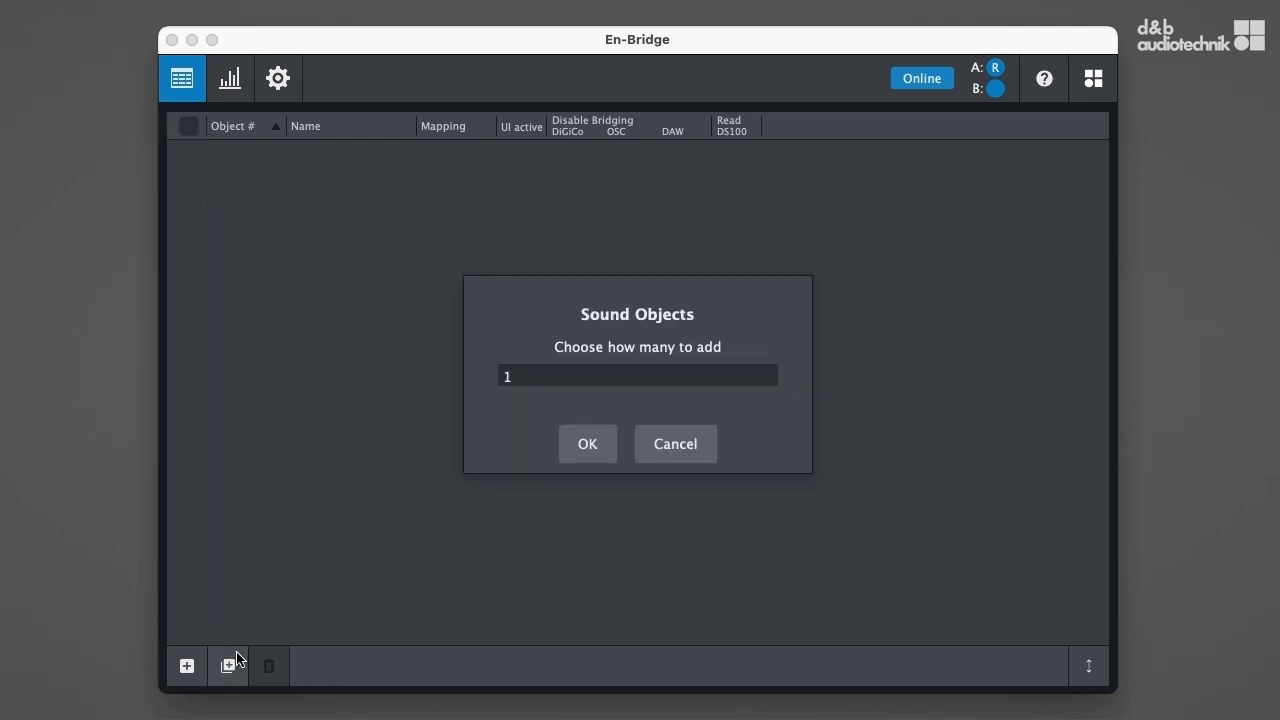
{"action": "left_click", "coordinate": [540, 374]}
{"action": "type", "text": "15"}
{"action": "key", "text": "Return"}
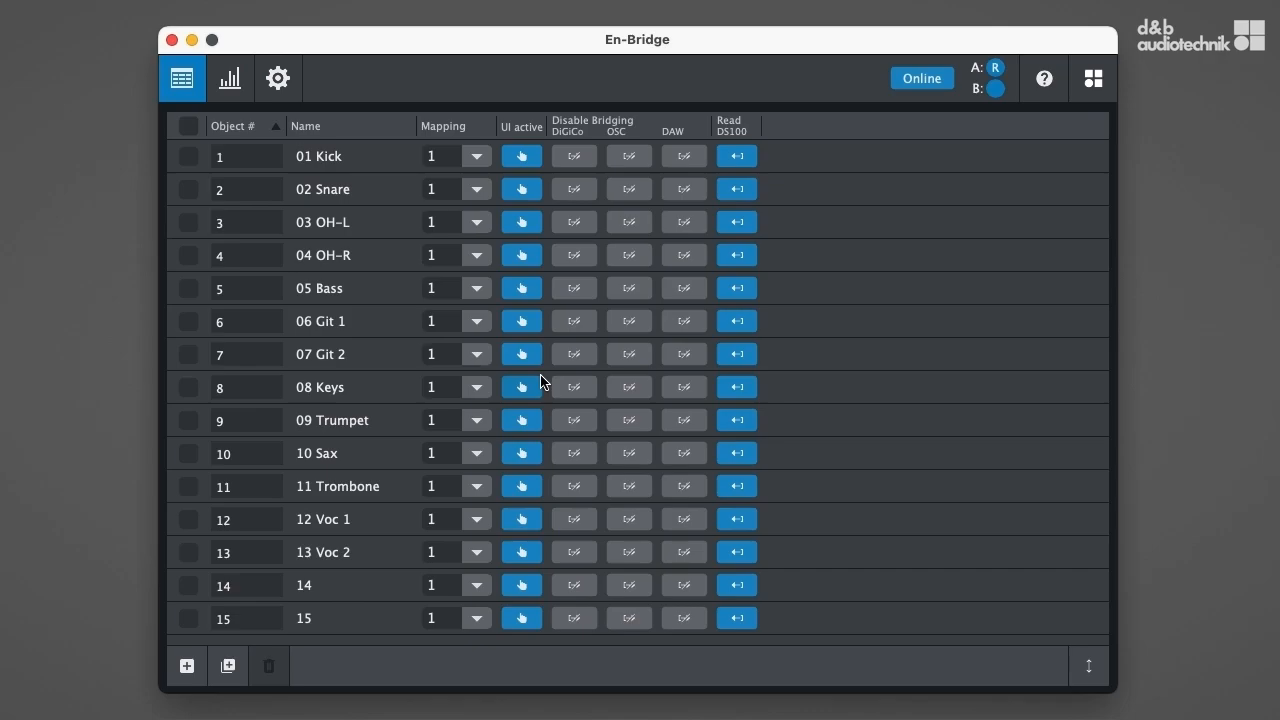
Delete the unnamed sound objects 14 and 15 from the table.
{"action": "left_click", "coordinate": [188, 585]}
{"action": "left_click", "coordinate": [189, 618]}
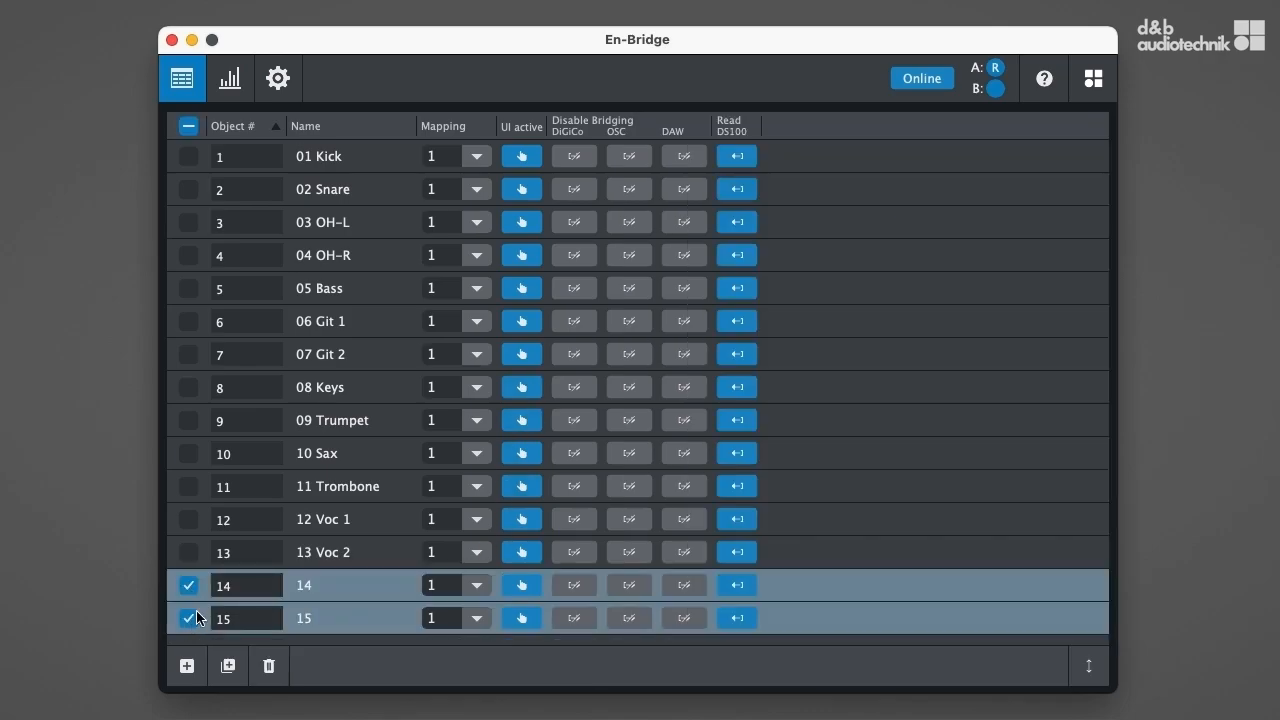
{"action": "left_click", "coordinate": [258, 677]}
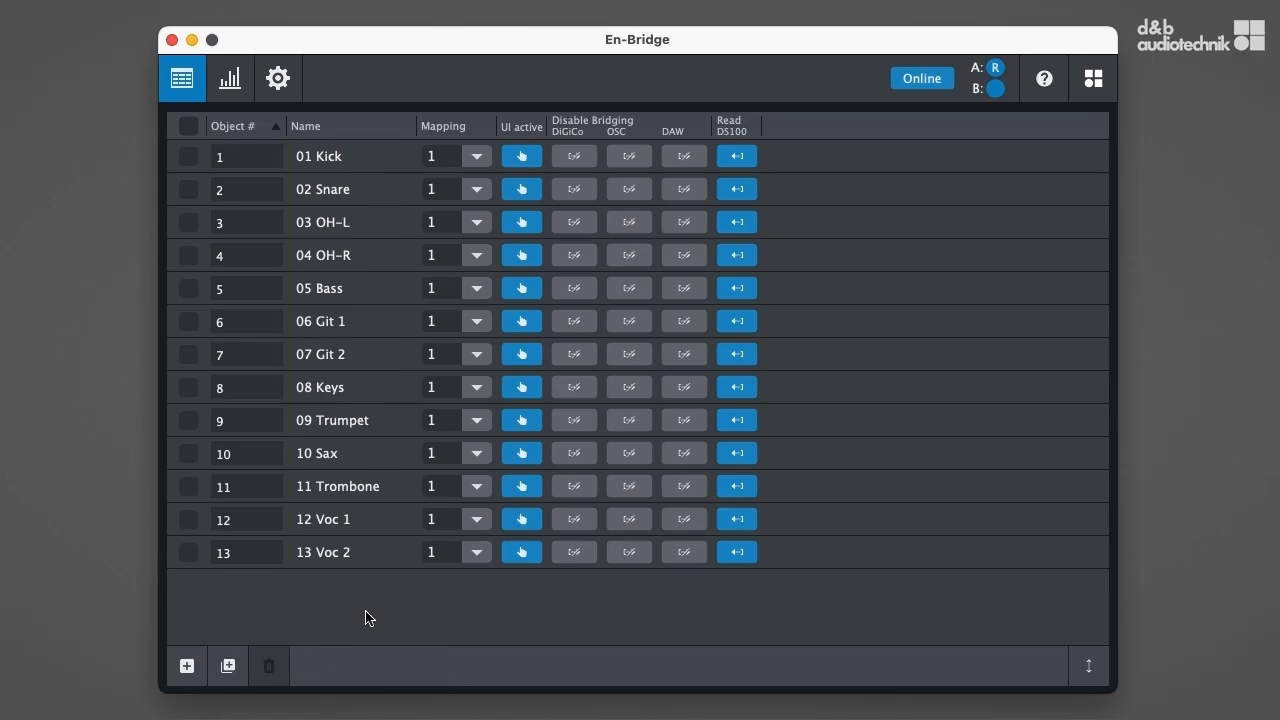
Set the mapping of sound object 13 Voc 2 to 4 and briefly view its position controls.
{"action": "left_click", "coordinate": [466, 560]}
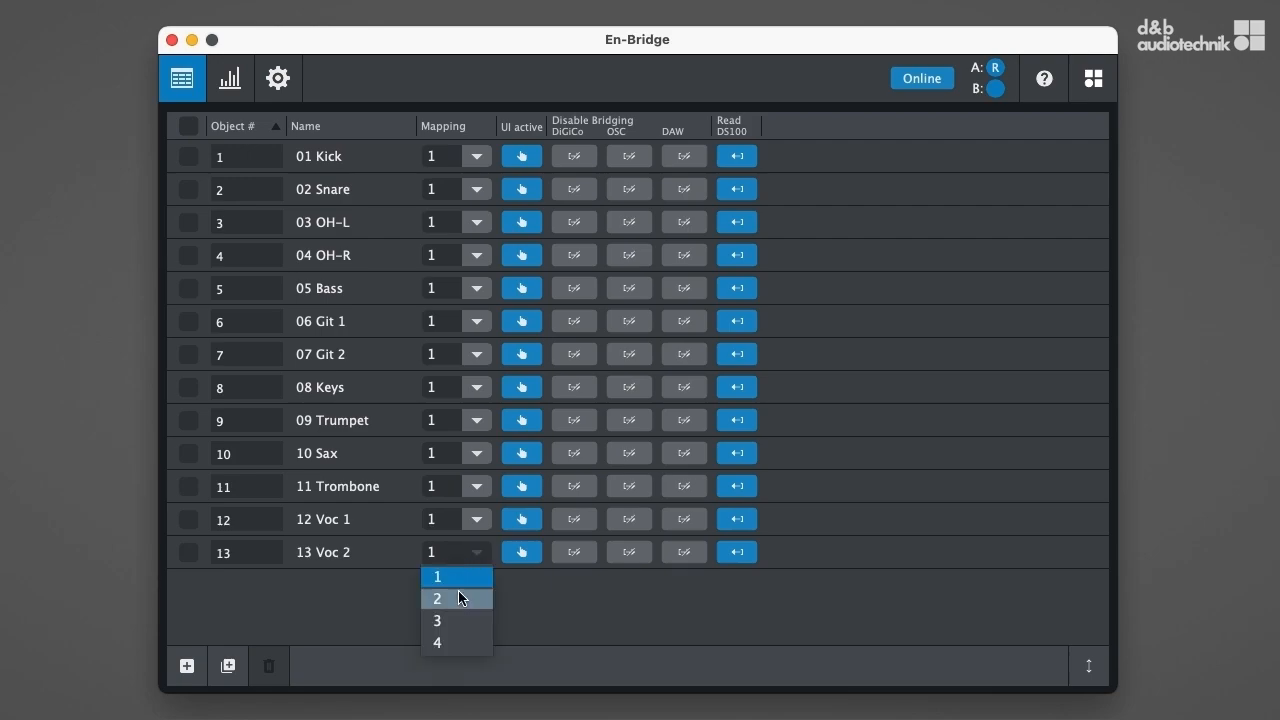
{"action": "left_click", "coordinate": [456, 642]}
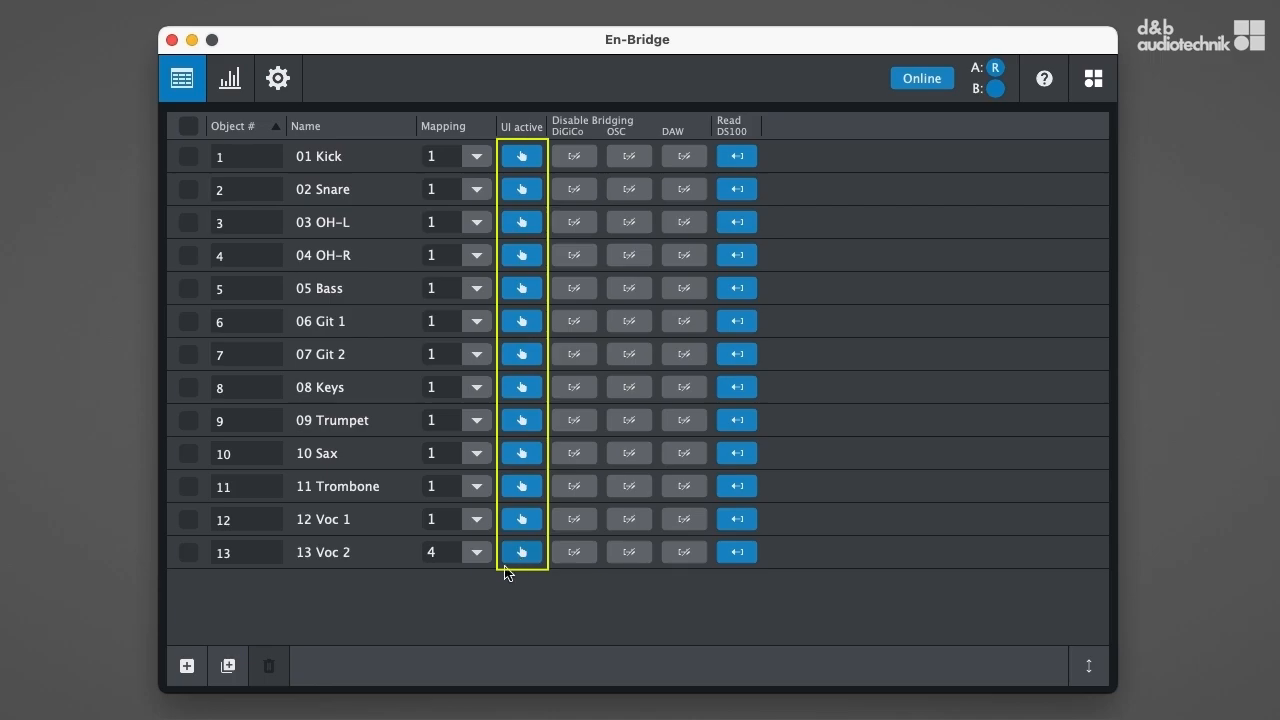
{"action": "left_click", "coordinate": [190, 554]}
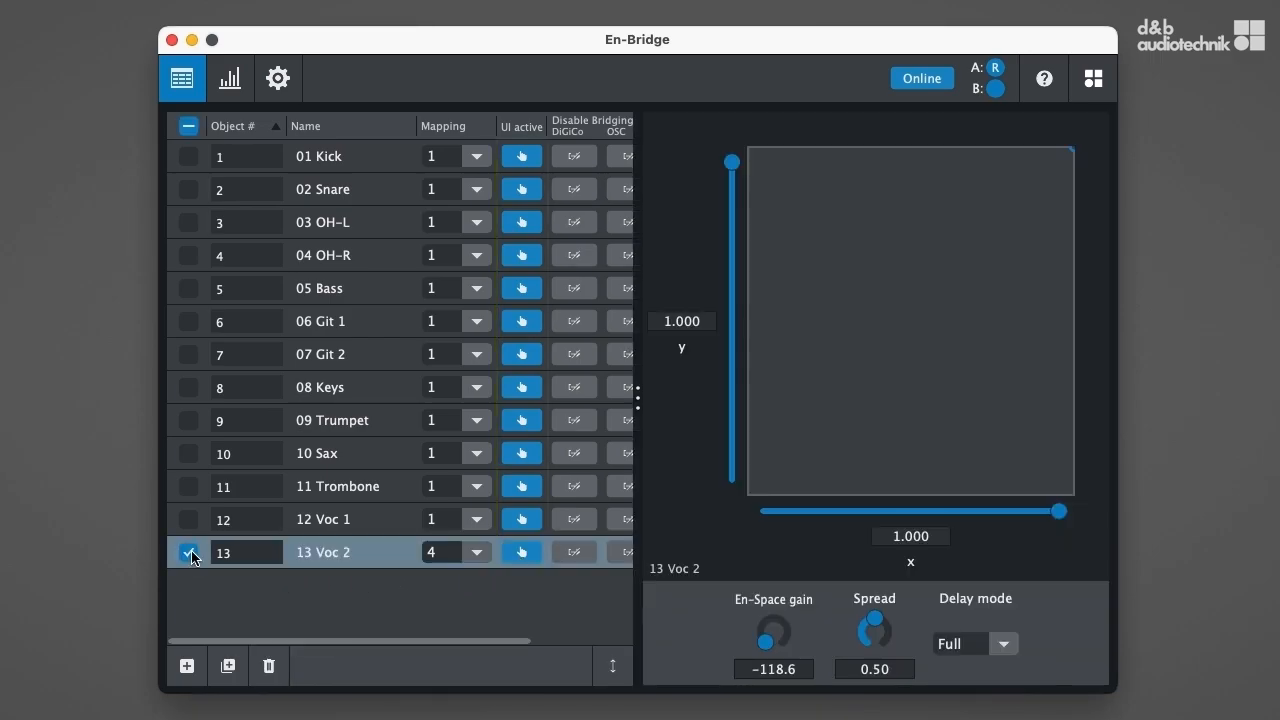
{"action": "left_click", "coordinate": [190, 554]}
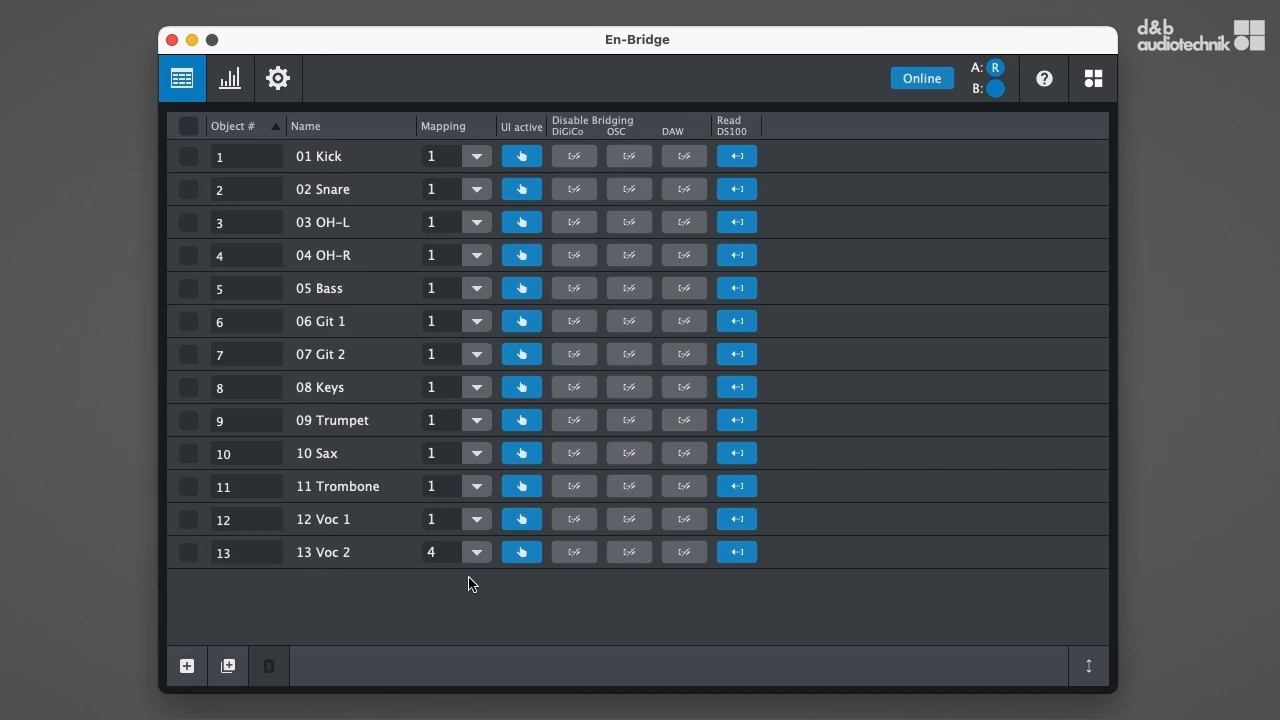
Disable DiGiCo bridging for sound object 13 Voc 2.
{"action": "left_click", "coordinate": [582, 558]}
{"action": "left_click", "coordinate": [631, 560]}
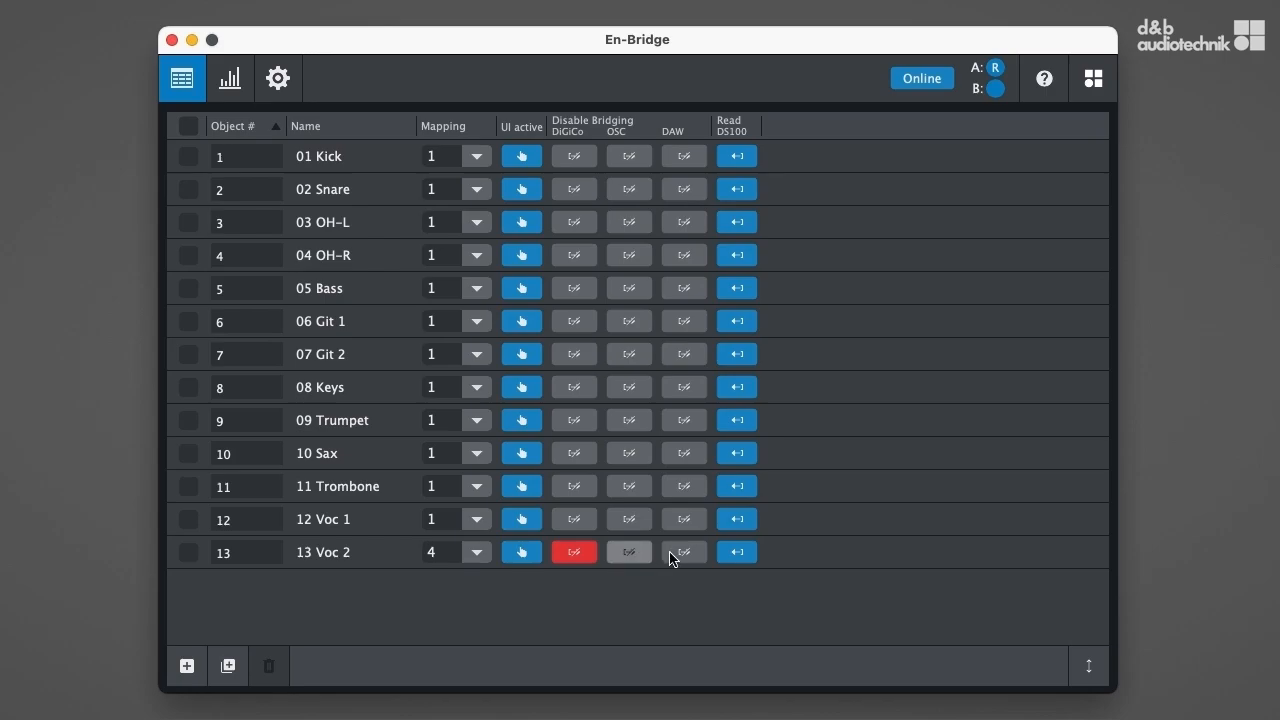